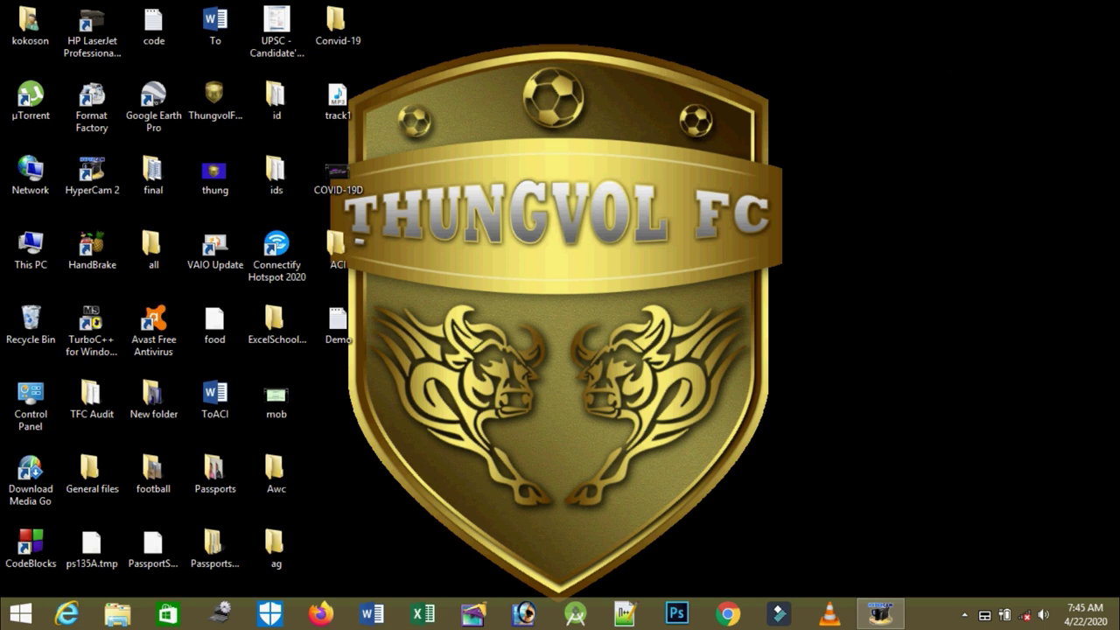
Step: Search for 'notepad' in the Search charm, launch Notepad, and move its window aside
mouse_move(1119, 0)
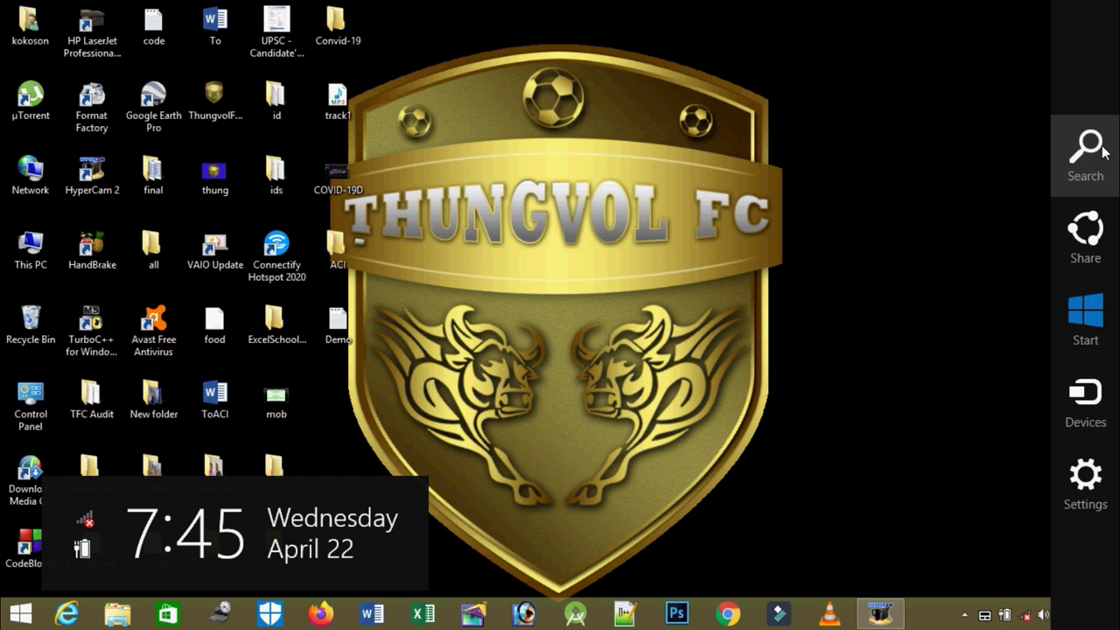
click(1094, 154)
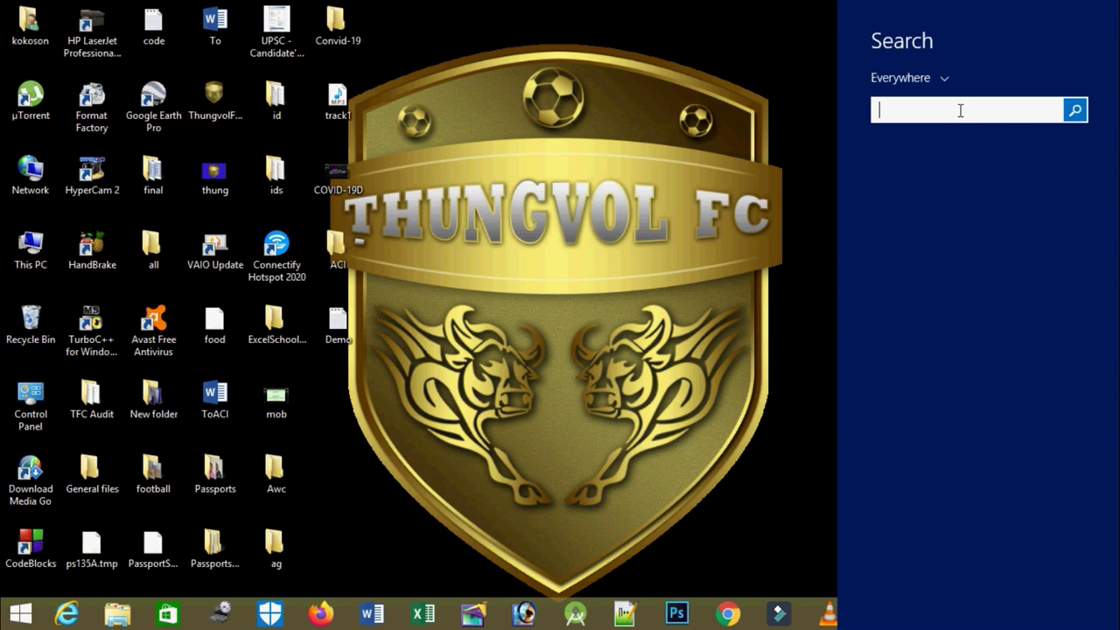
text(notea)
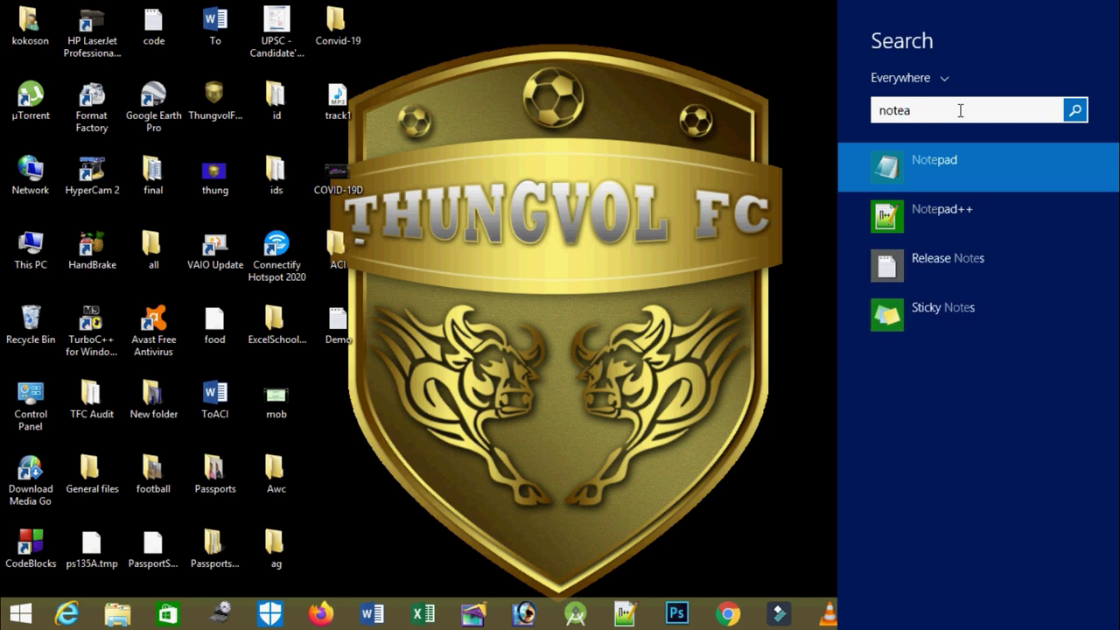
key(BackSpace)
text(pad)
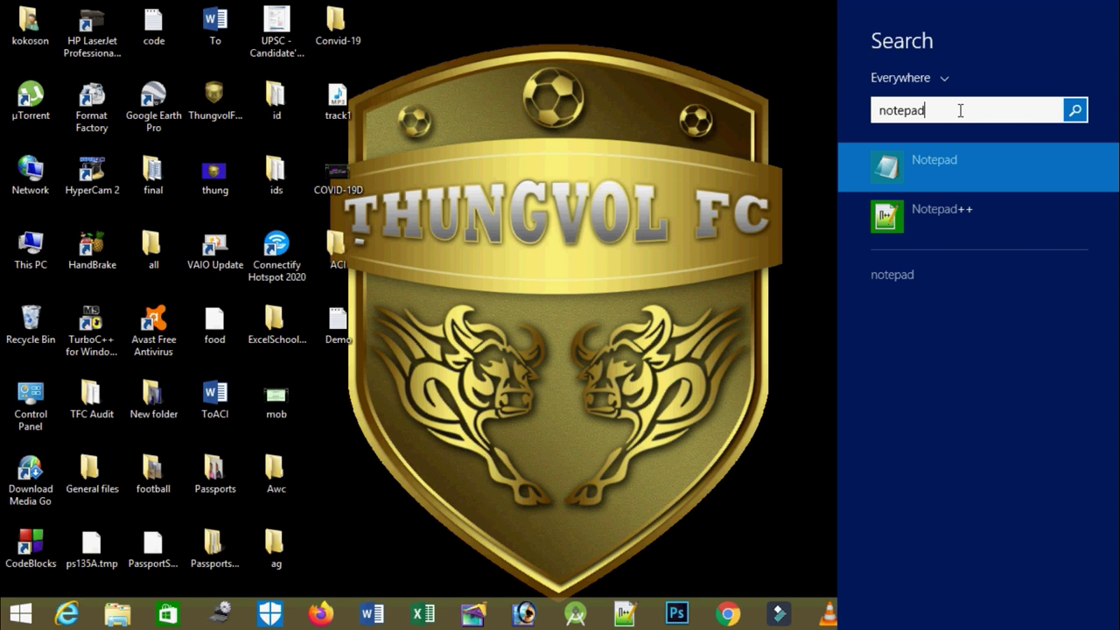
click(932, 160)
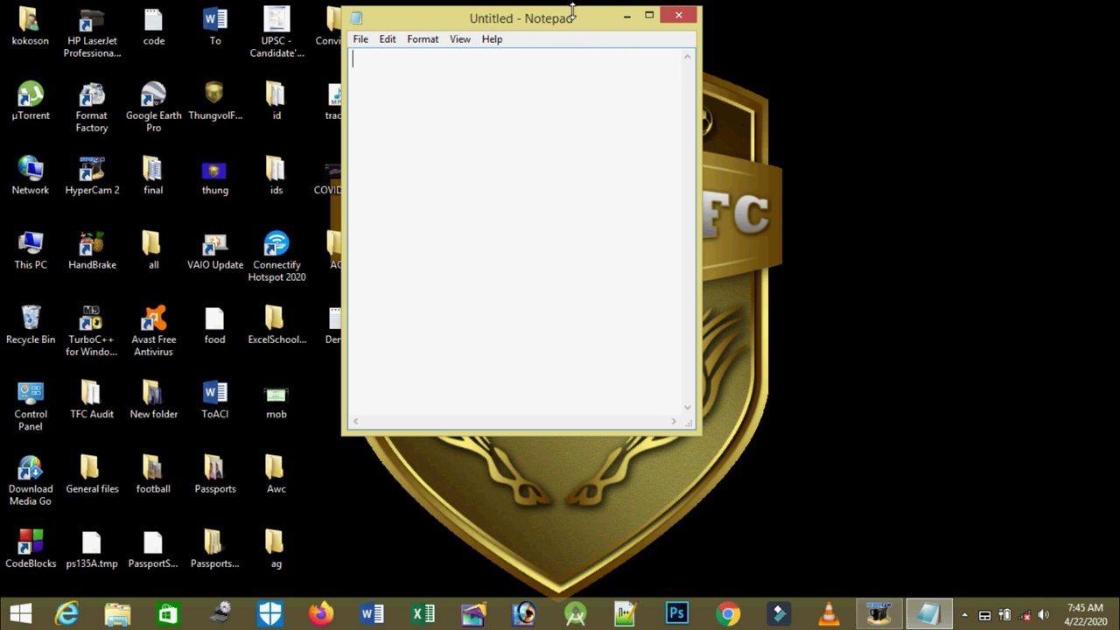
drag(575, 21, 650, 119)
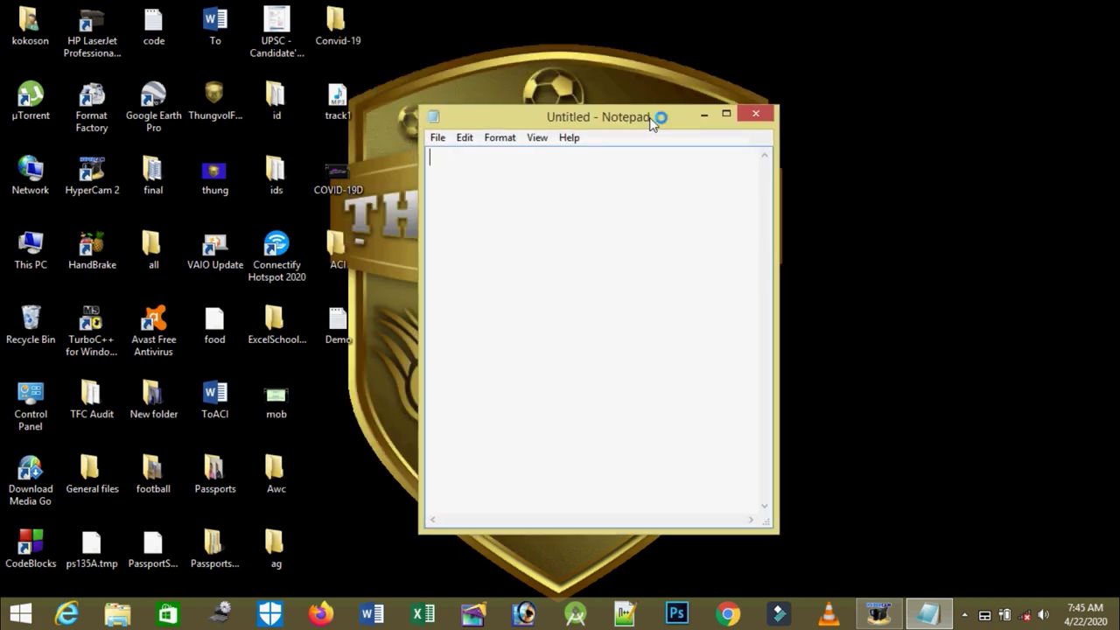
Step: Close the blank Notepad and relaunch it by running 'notepad' from the Run dialog
click(755, 115)
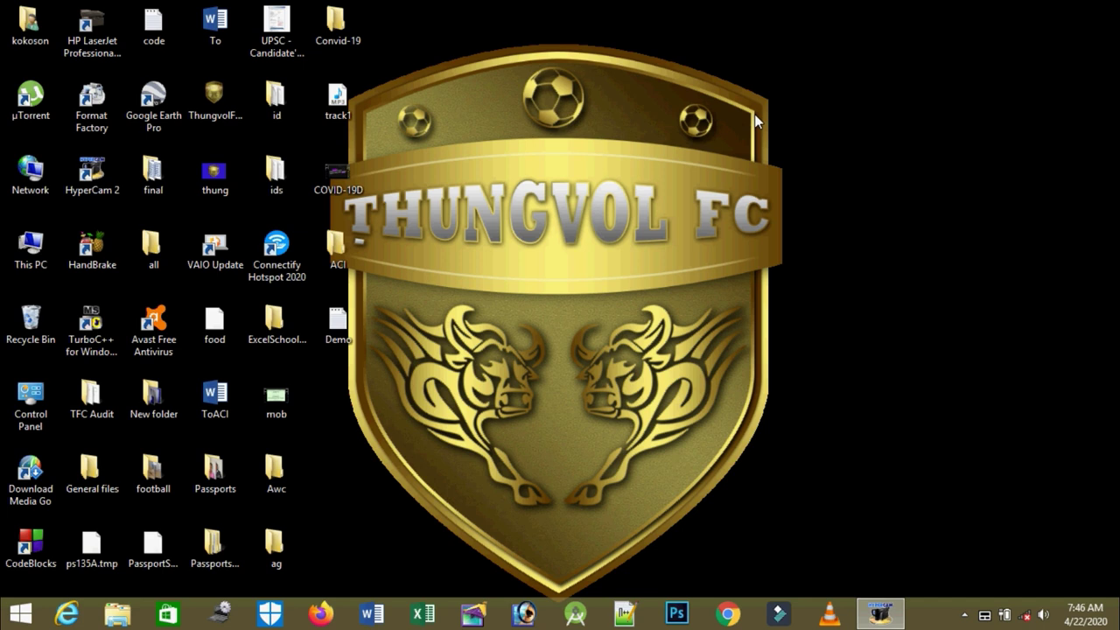
key(super+r)
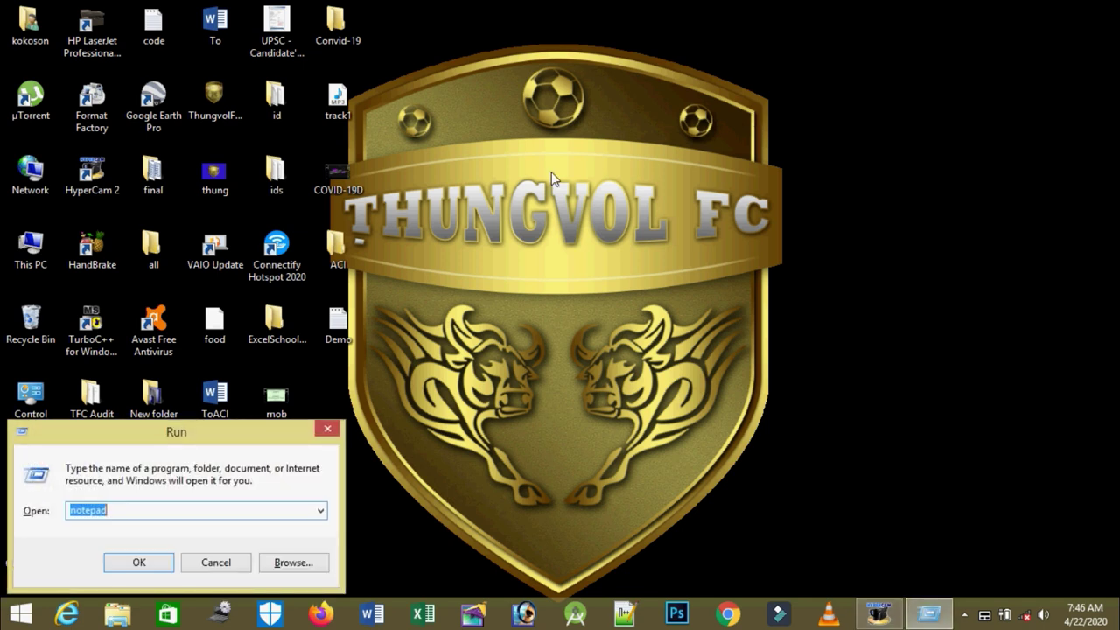
drag(232, 438, 620, 198)
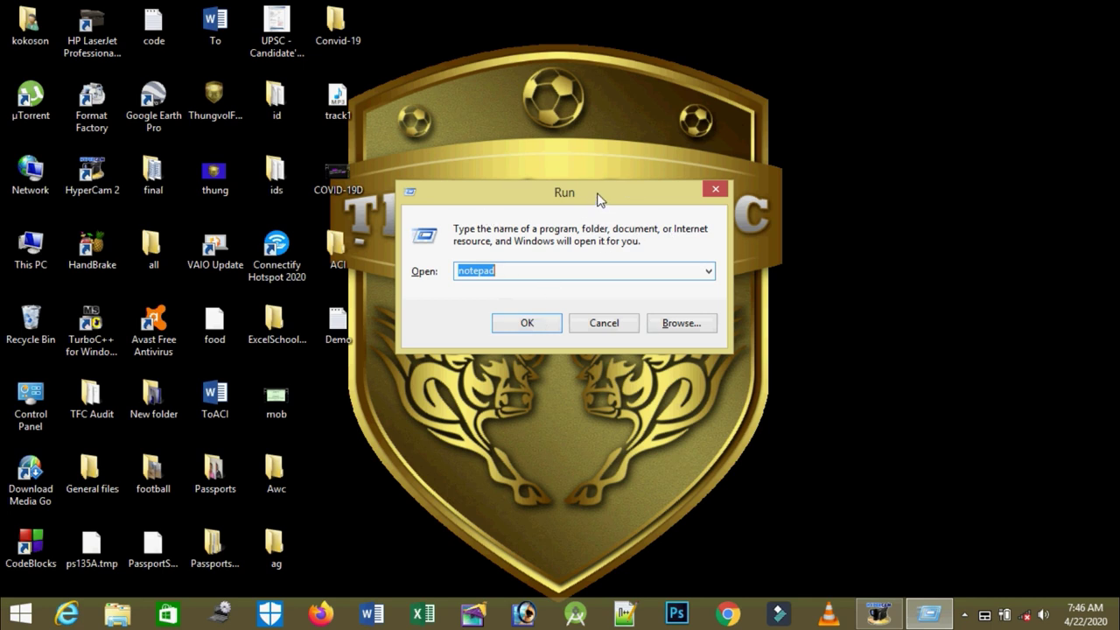
drag(597, 198, 601, 193)
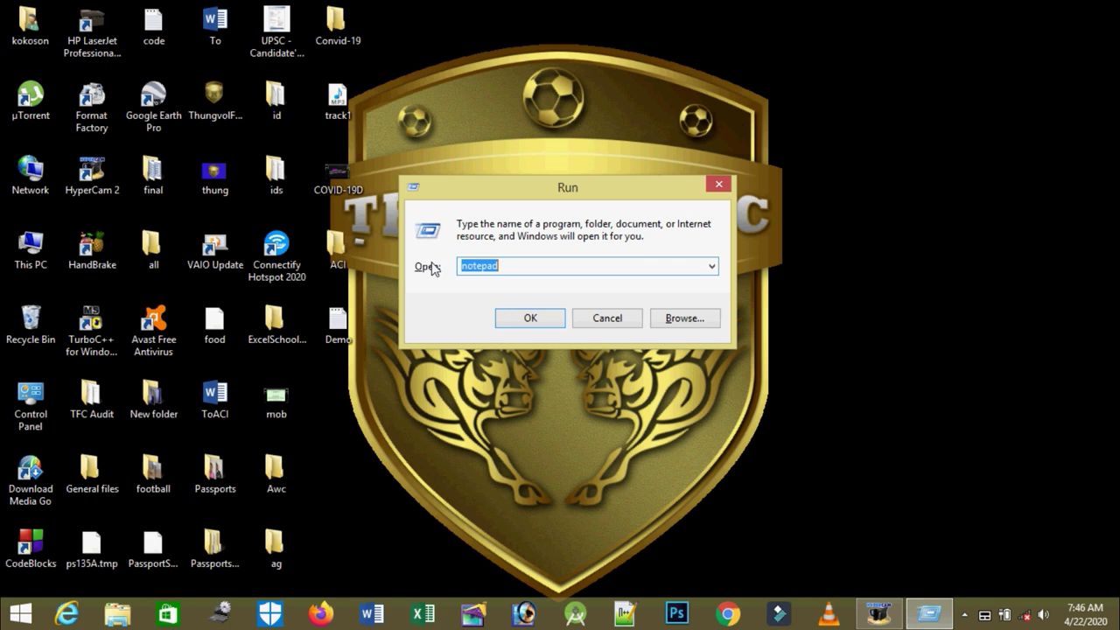
click(526, 269)
key(BackSpace)
key(BackSpace)
key(BackSpace)
key(BackSpace)
key(BackSpace)
key(BackSpace)
key(BackSpace)
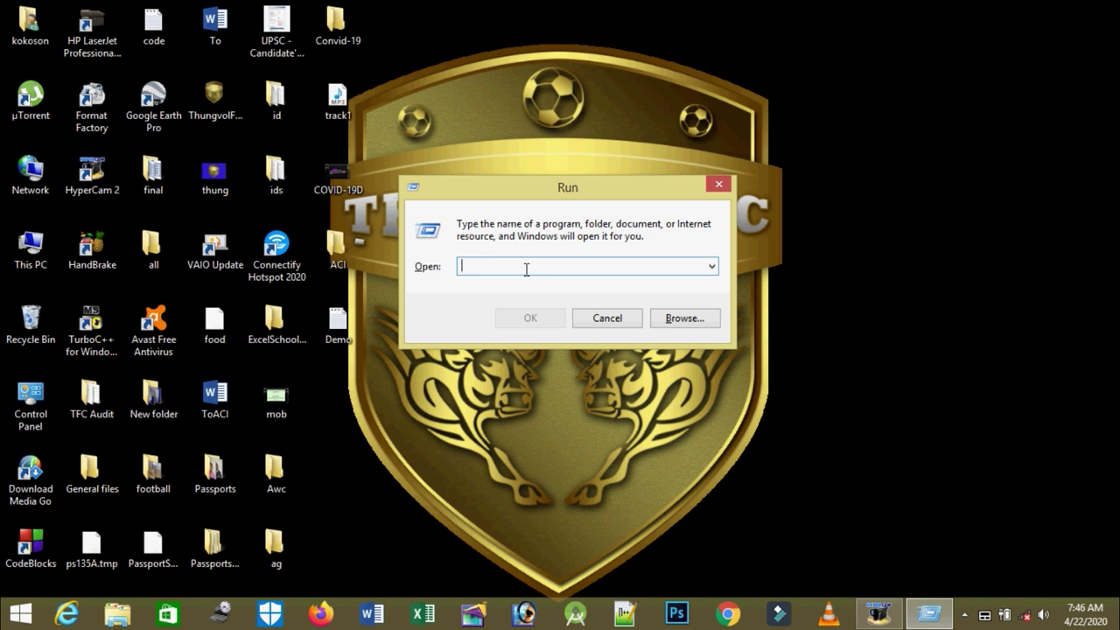
text(notepad)
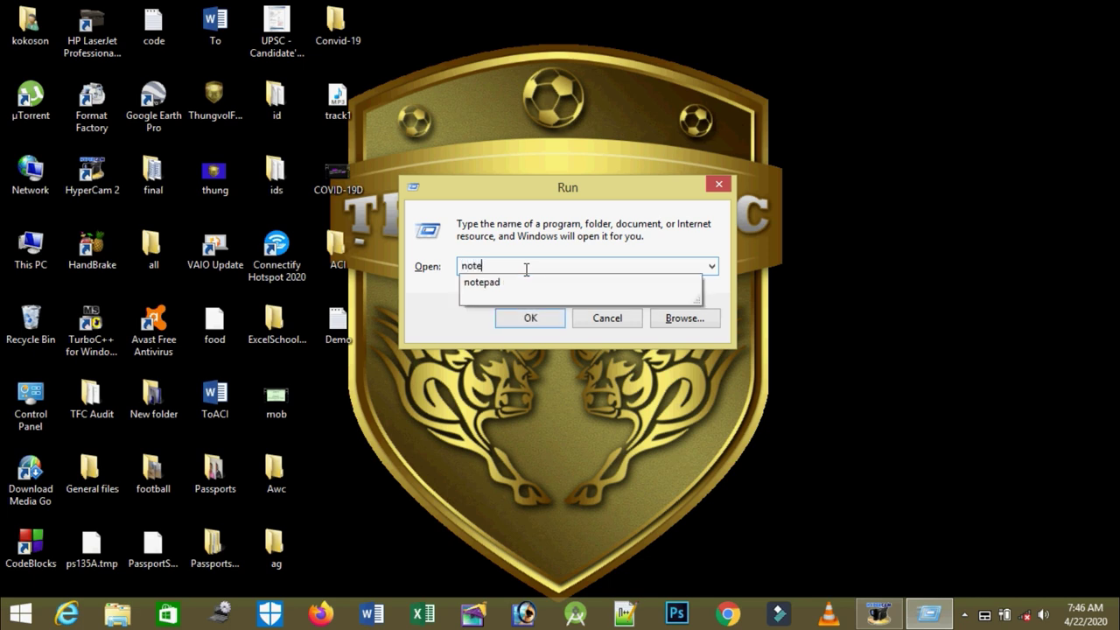
click(531, 318)
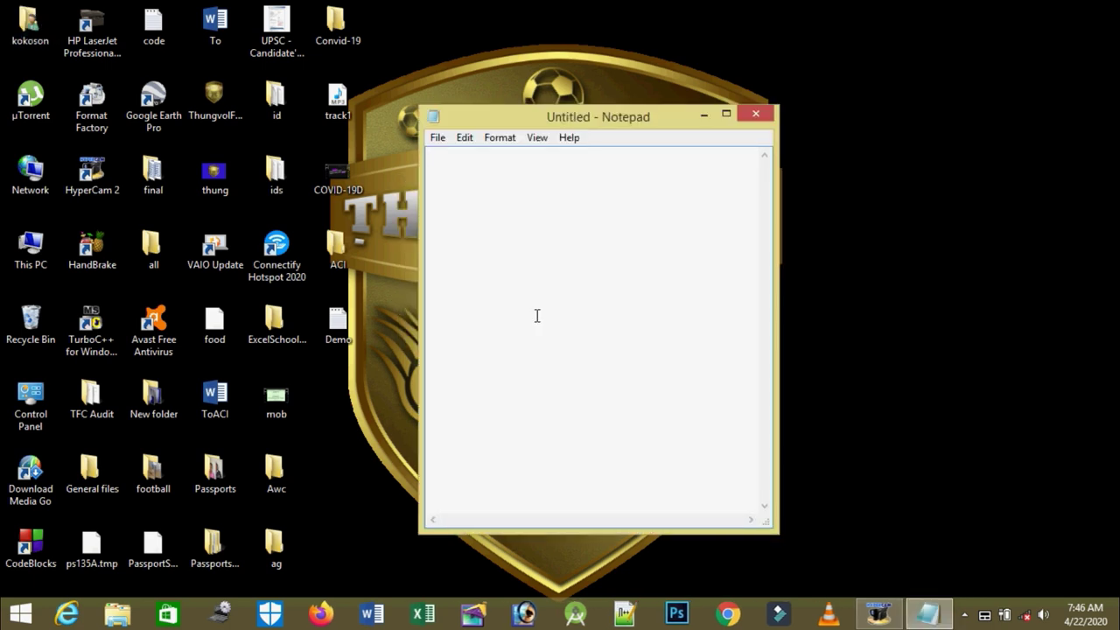
Step: Move the empty Untitled Notepad window higher up the screen
drag(653, 117, 639, 65)
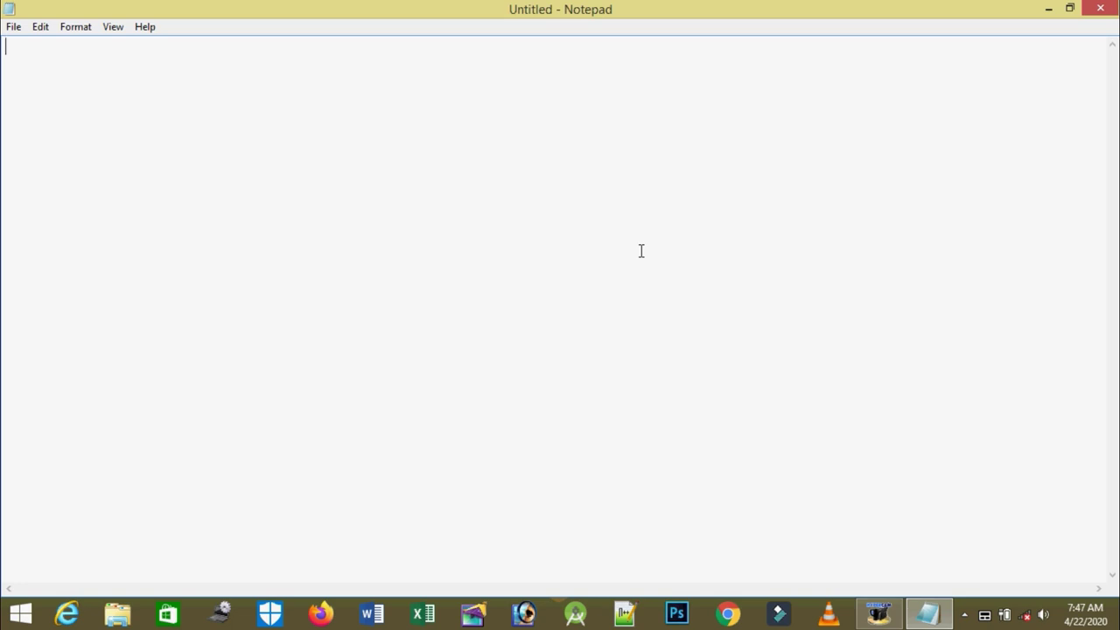
Step: Type 'One of the most popular and basic programs to input text on a Windows-based computer is Notepad.'
text(One of th)
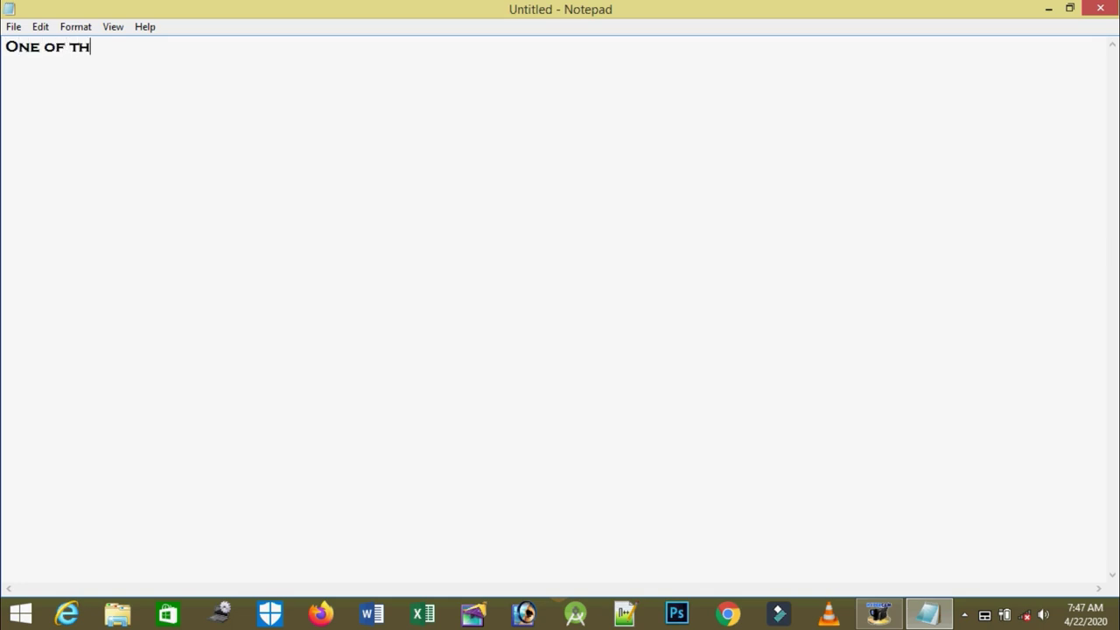
text(e most popular)
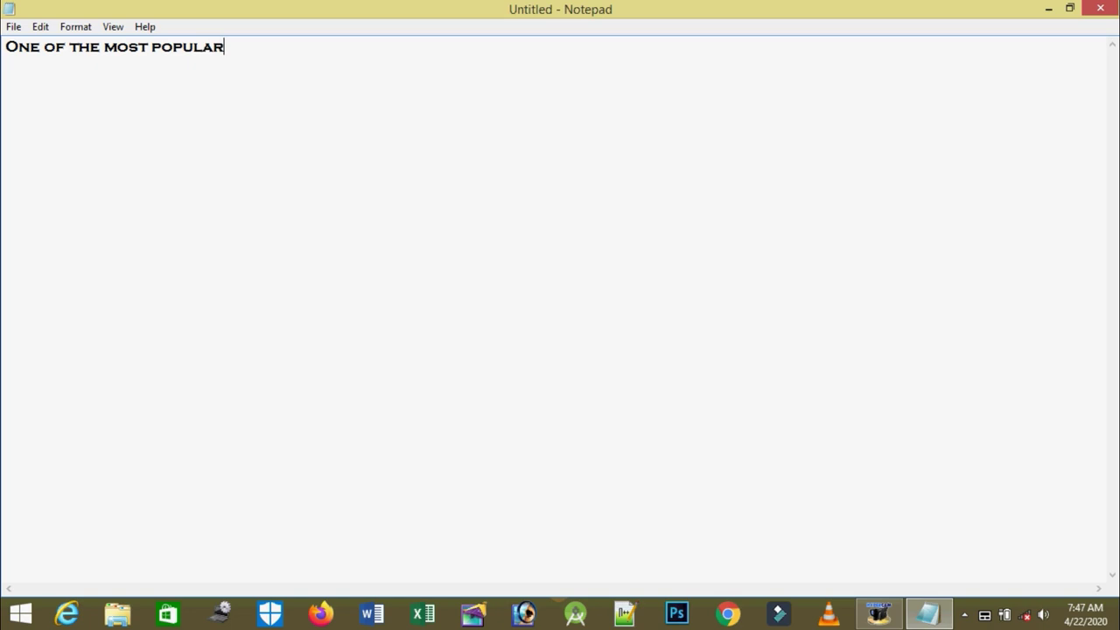
text( and basic programs)
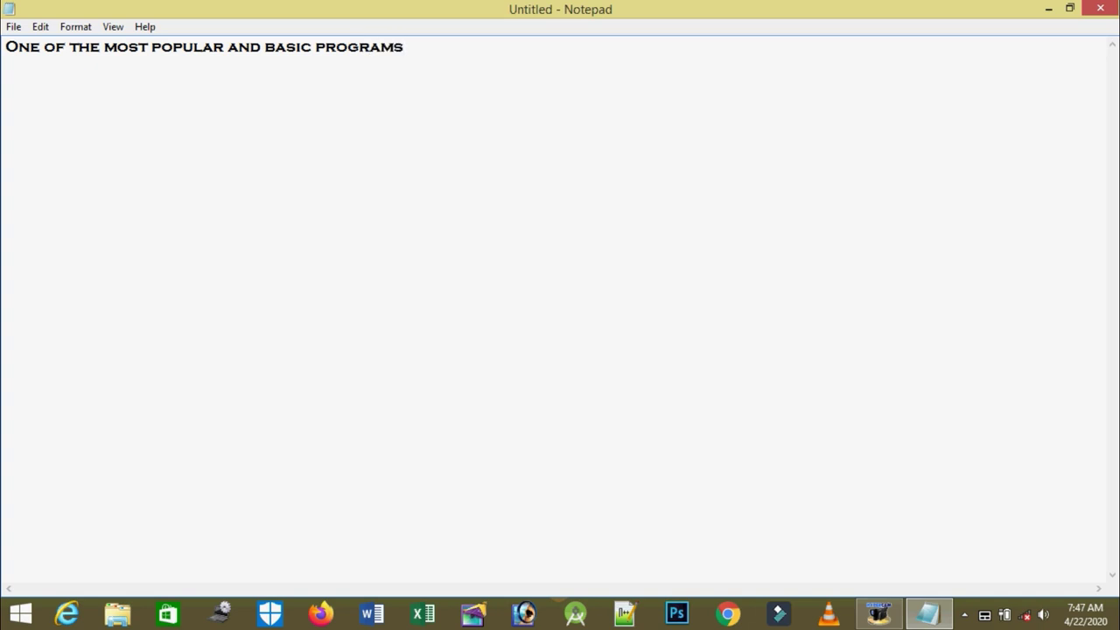
text( to input te)
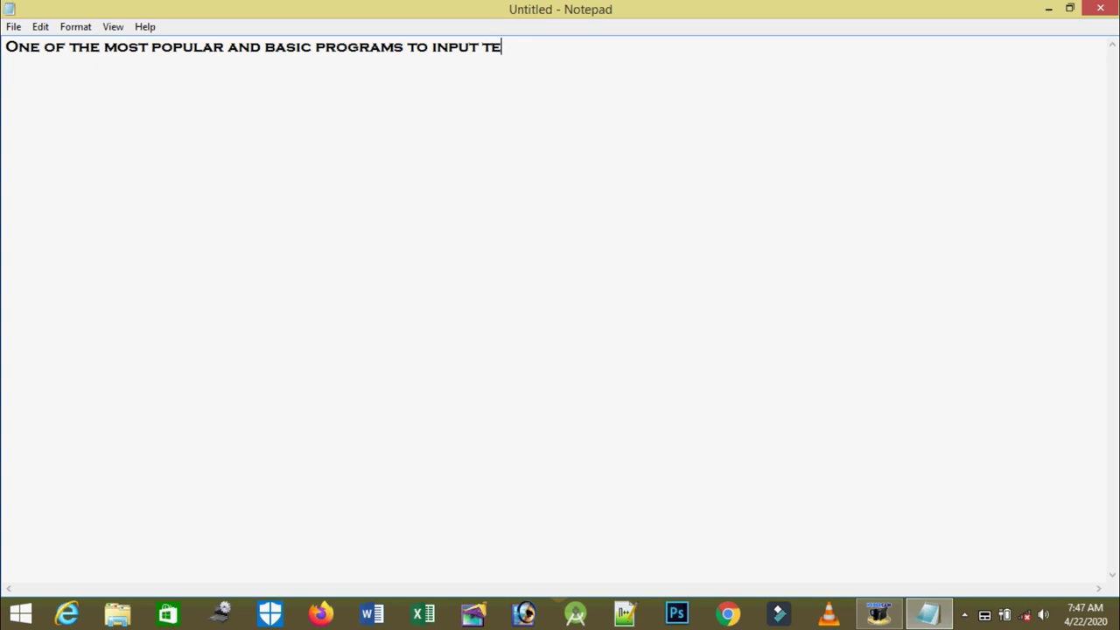
text(xt on a Win)
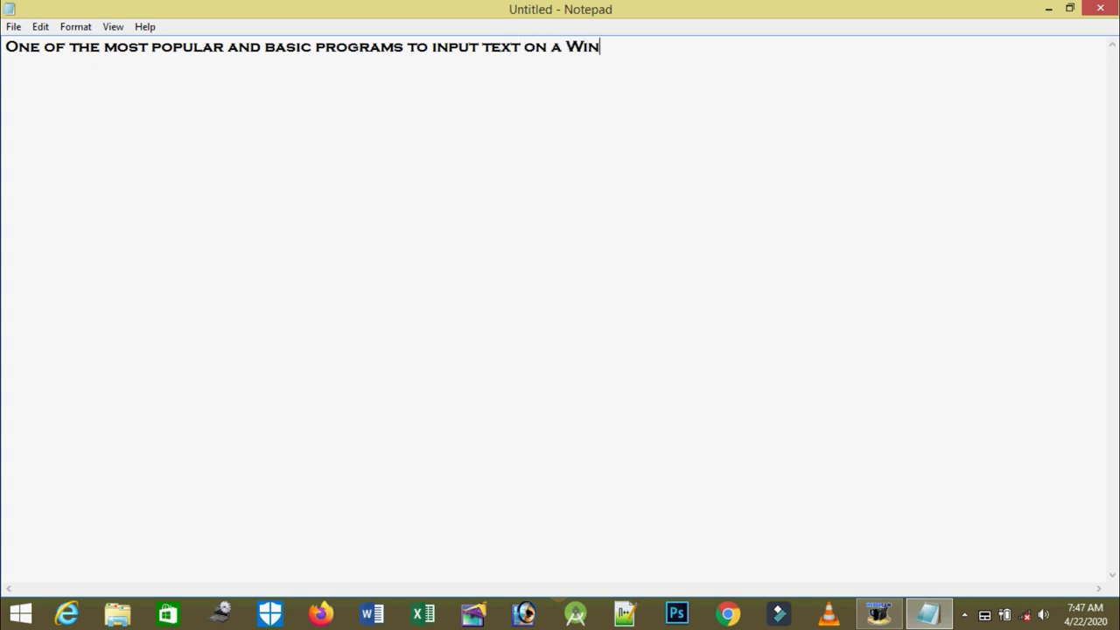
text(dows-base)
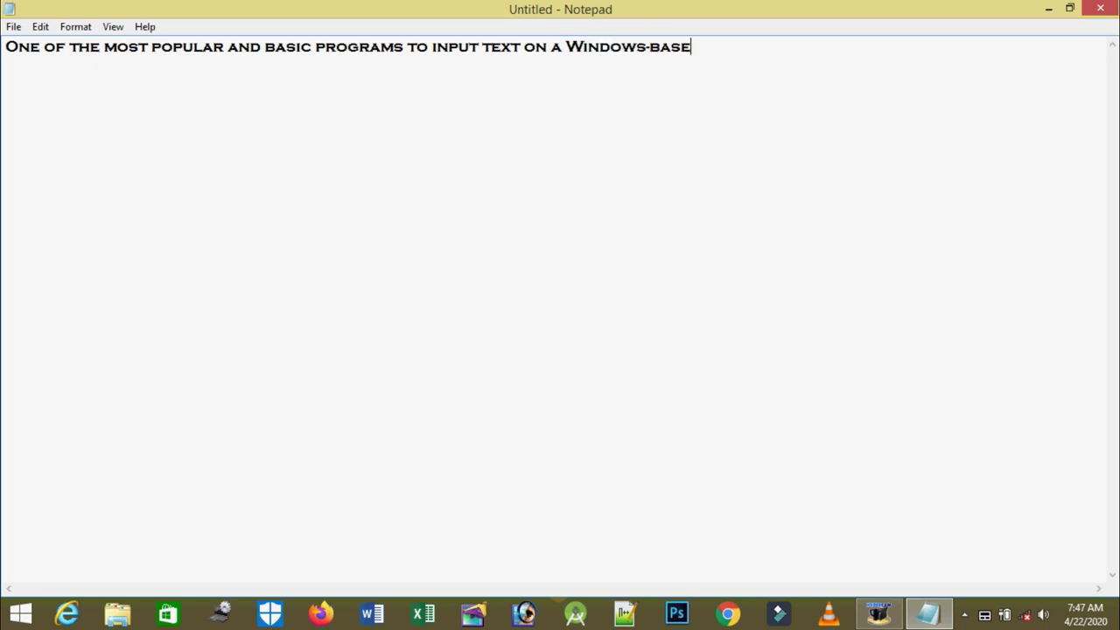
text(d computer is )
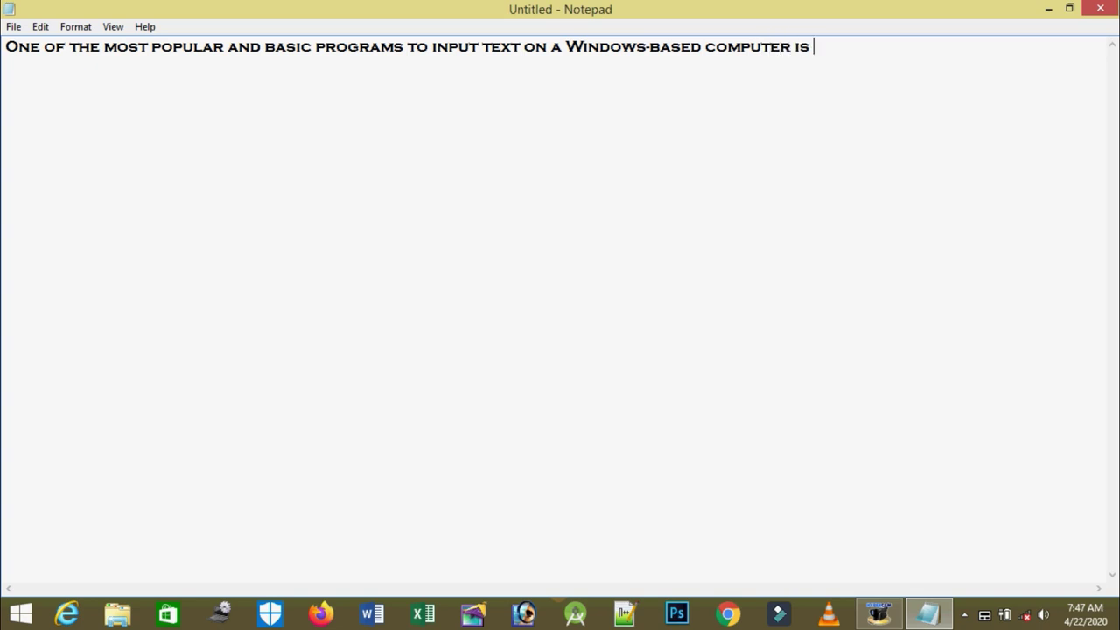
text(Notepad.)
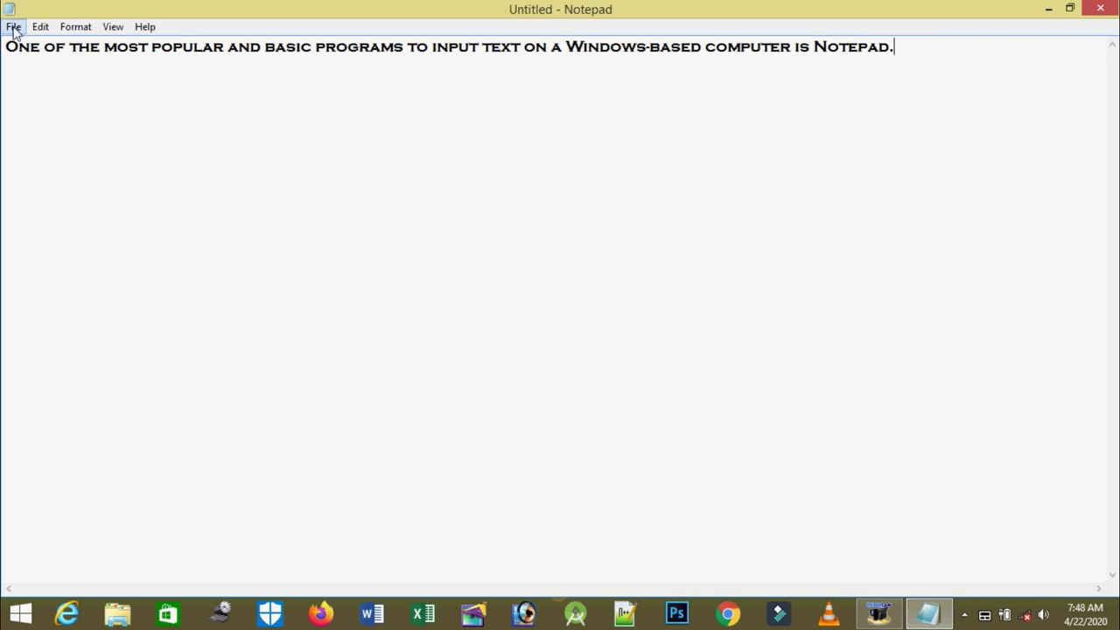
Step: Save the document to the Desktop with the file name 'myfirst'
click(14, 27)
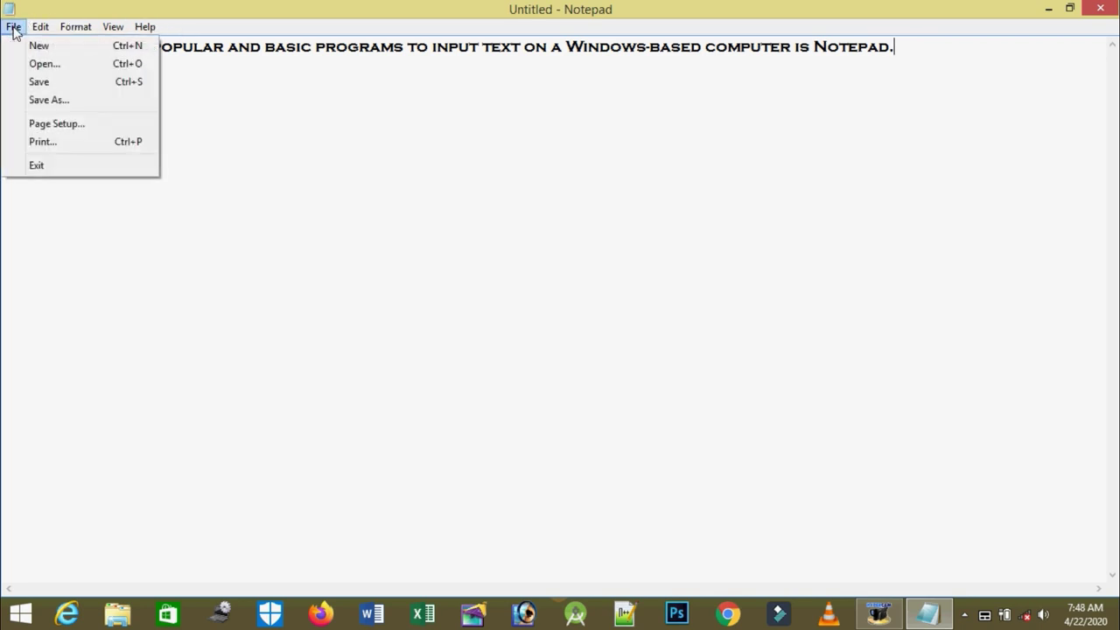
click(41, 85)
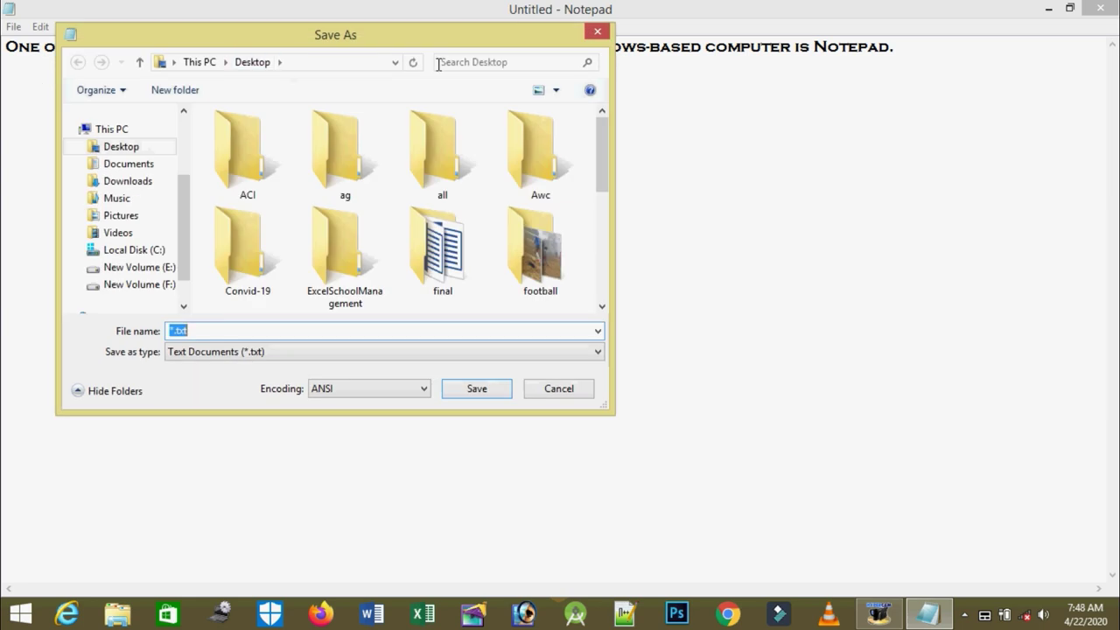
drag(437, 41, 516, 50)
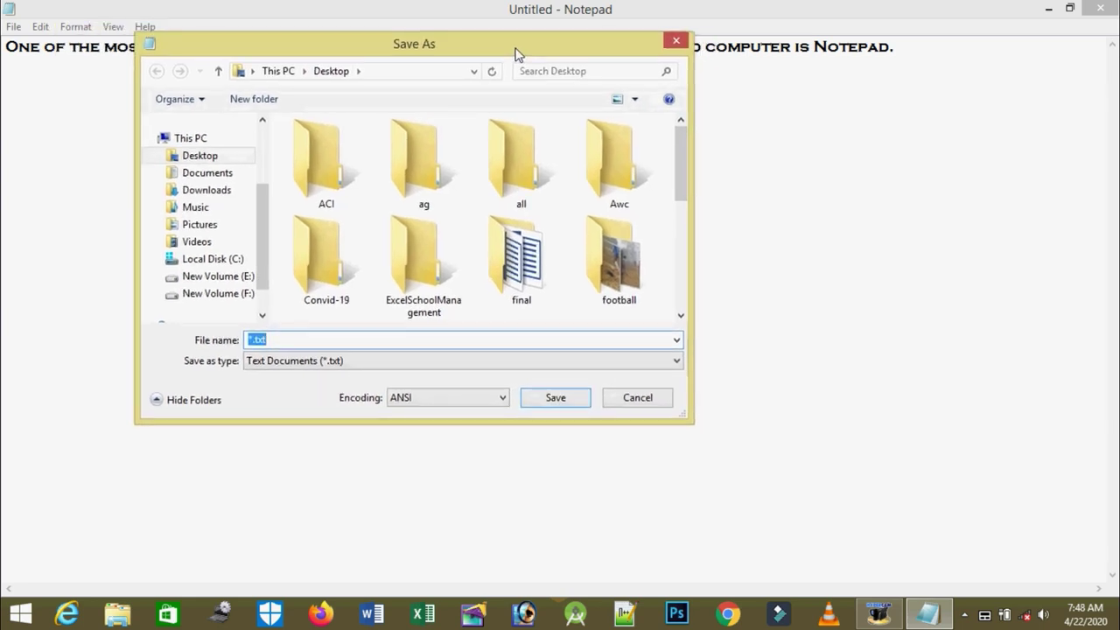
click(215, 163)
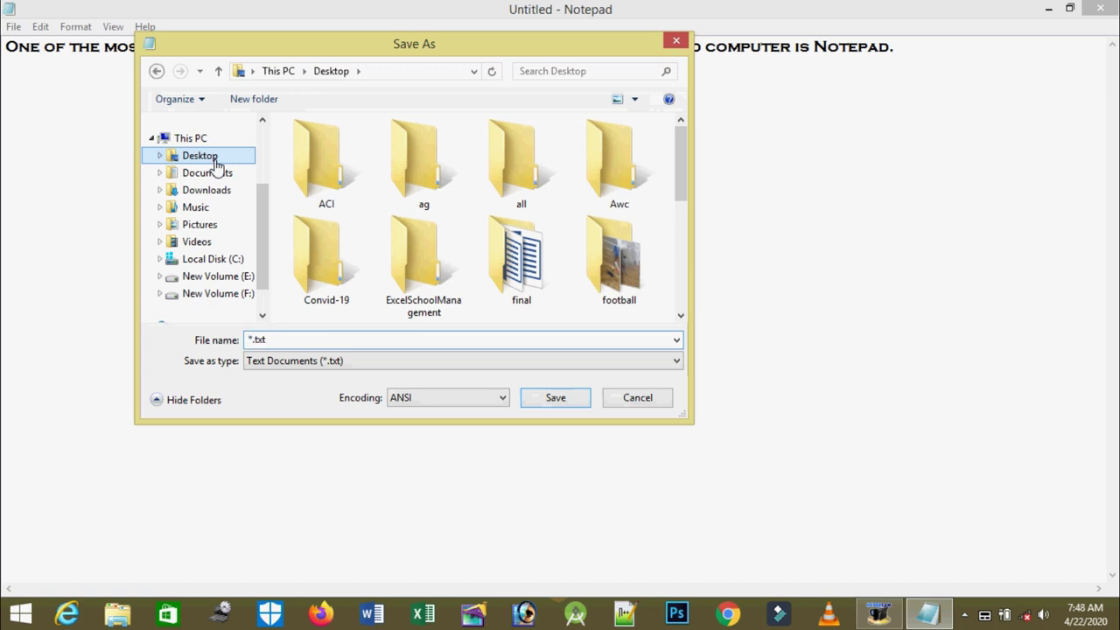
click(279, 339)
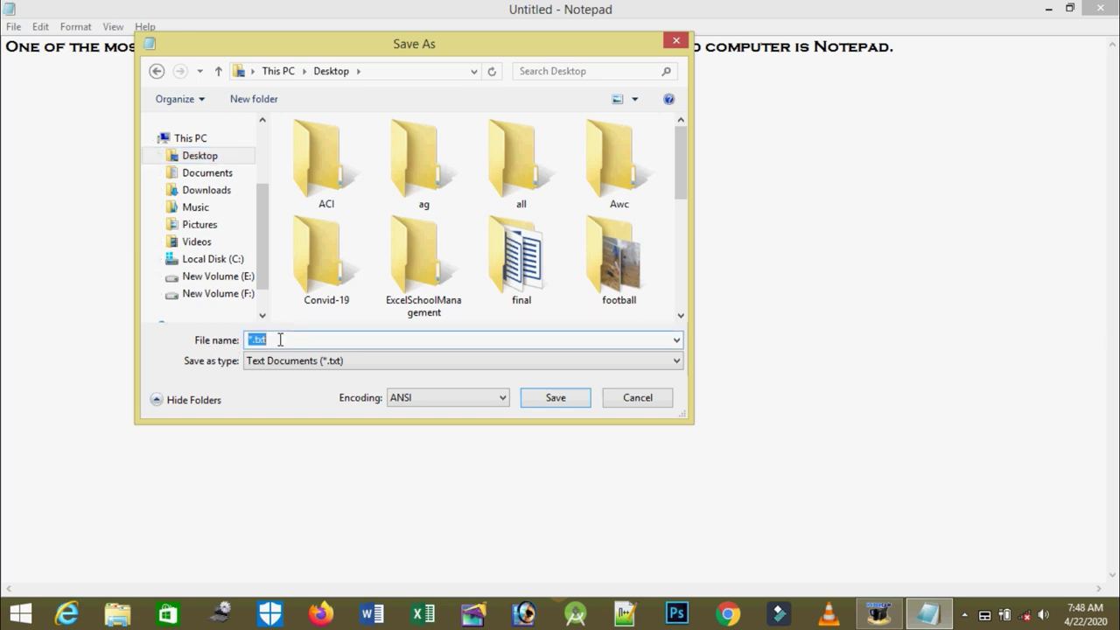
key(BackSpace)
text(myfirst)
click(576, 398)
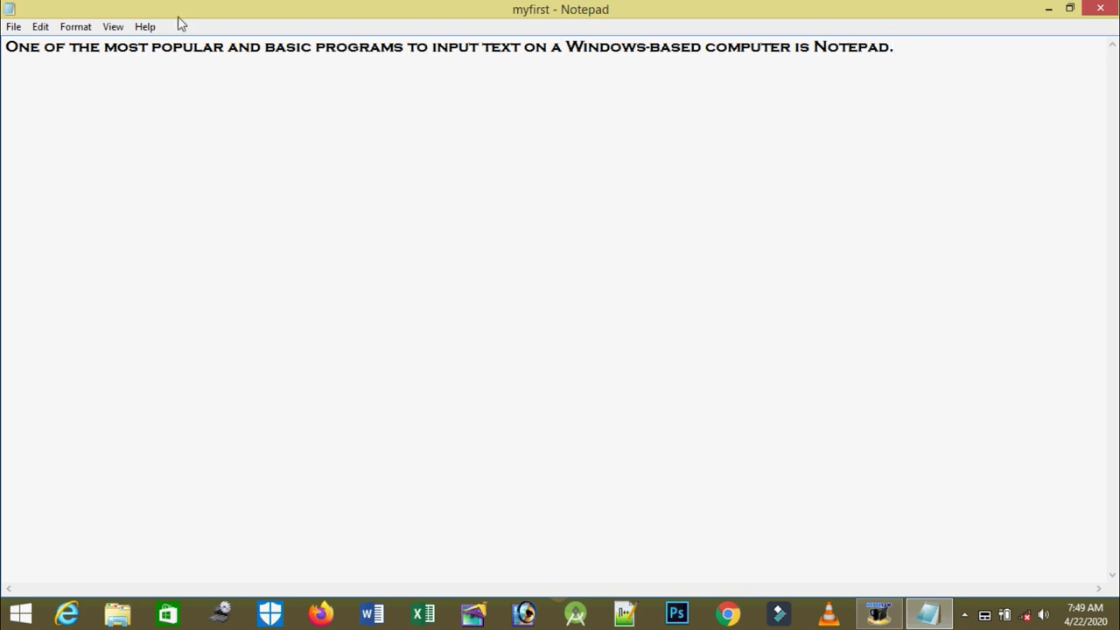
Step: Exit Notepad through the File menu
click(14, 29)
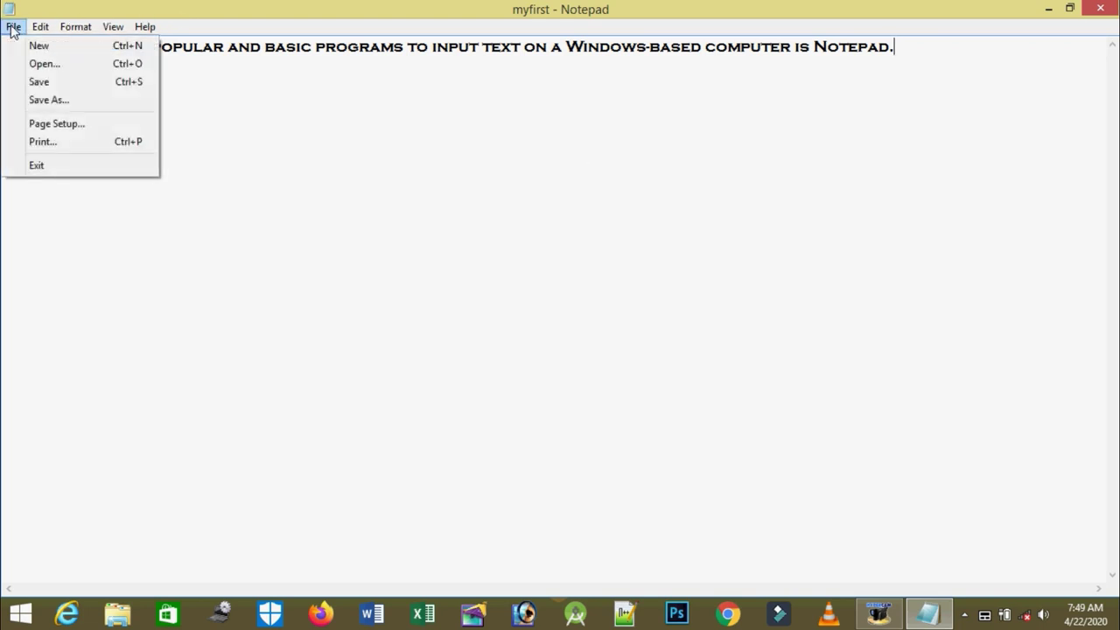
click(37, 166)
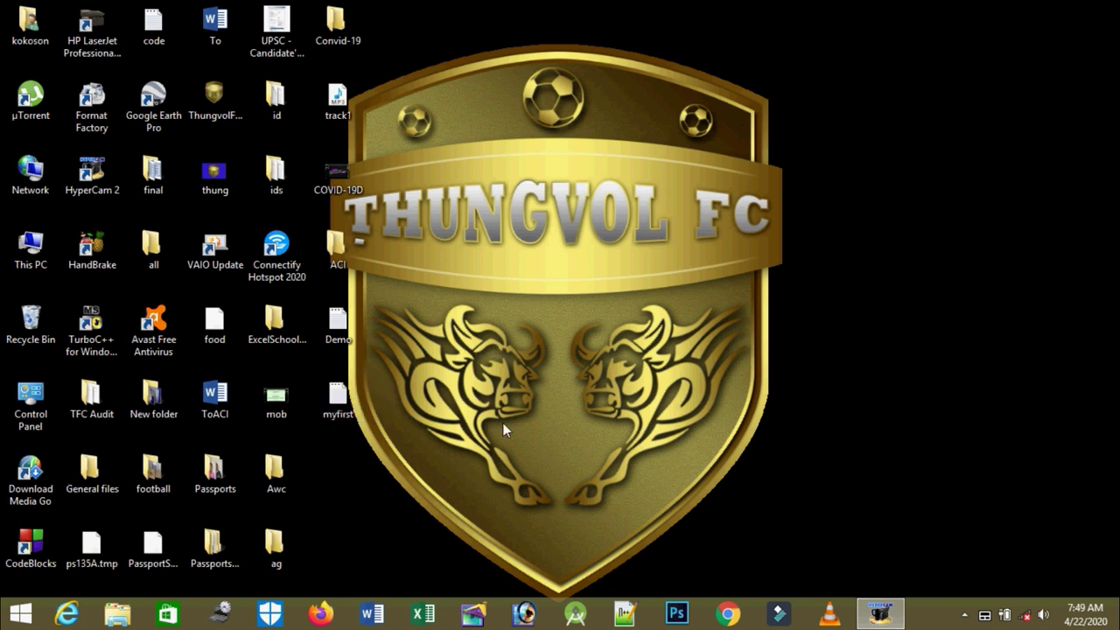
Step: Launch Notepad from the Run prompt and maximize its window
key(super+r)
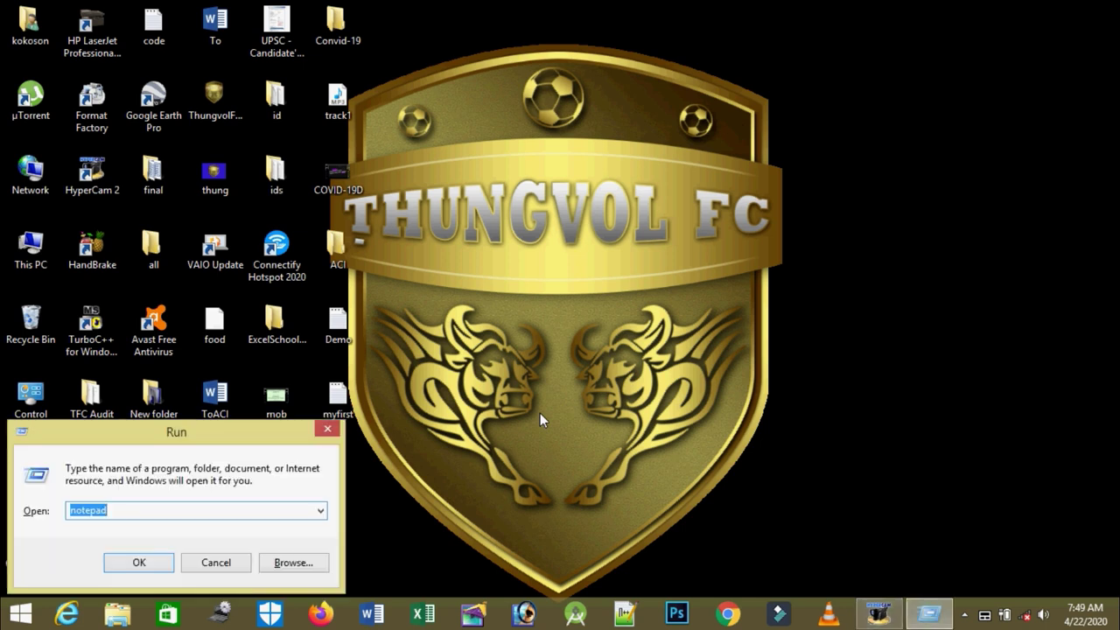
key(Return)
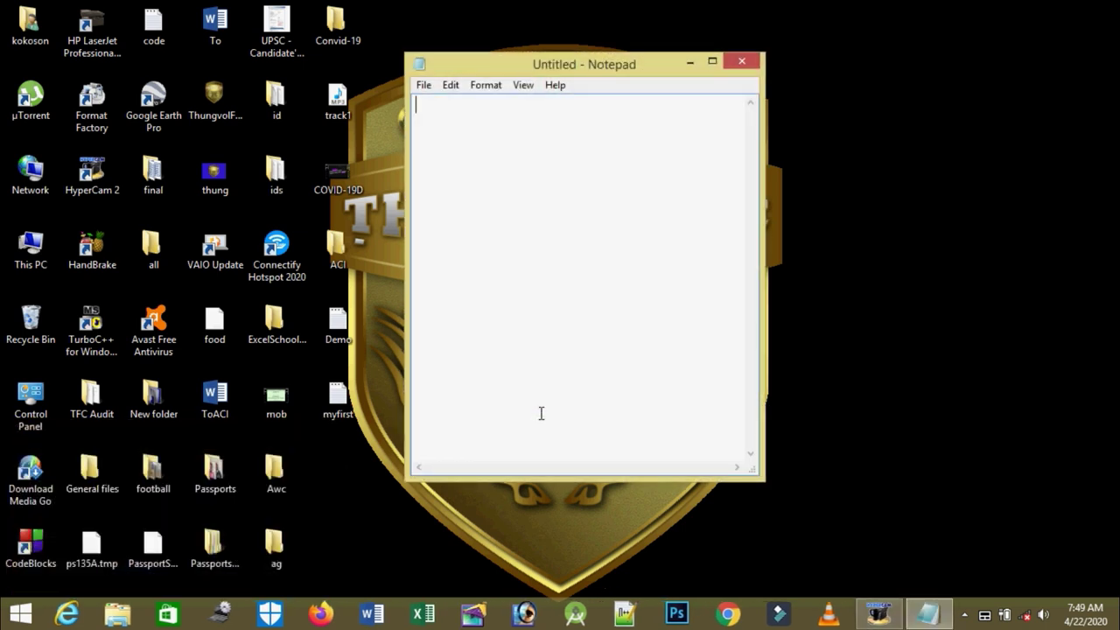
click(712, 60)
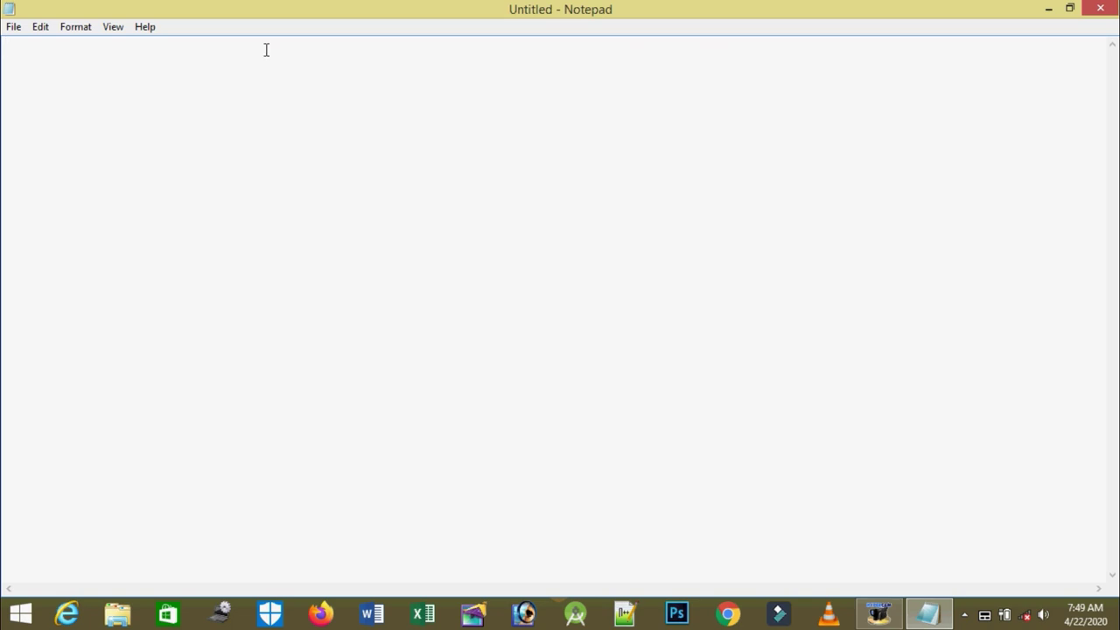
Step: Open the 'myfirst' text file from the Desktop
click(14, 27)
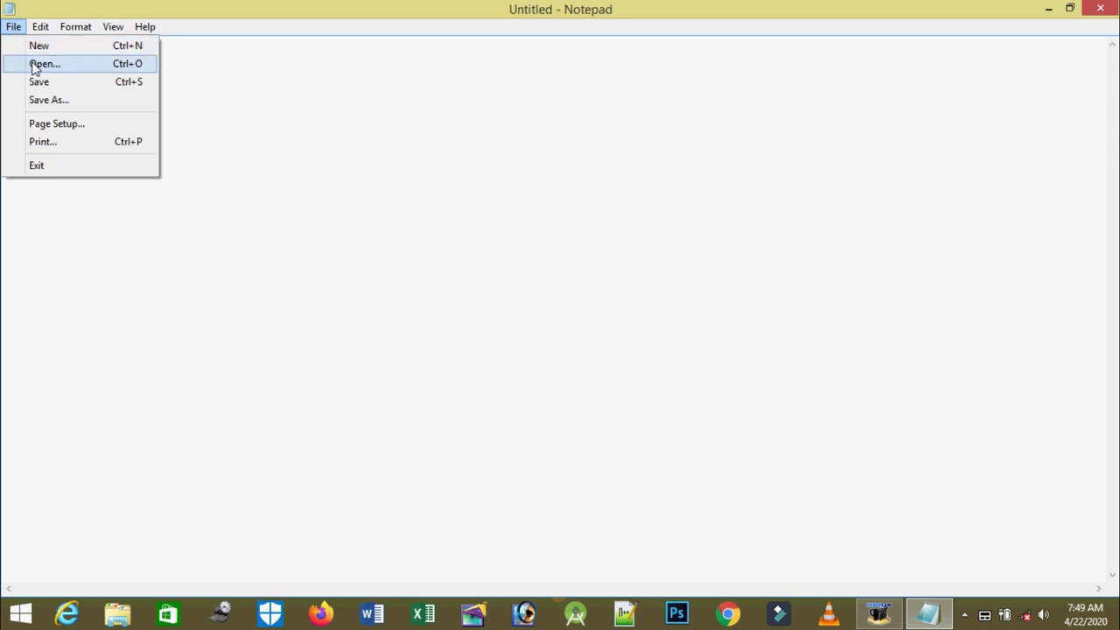
click(35, 65)
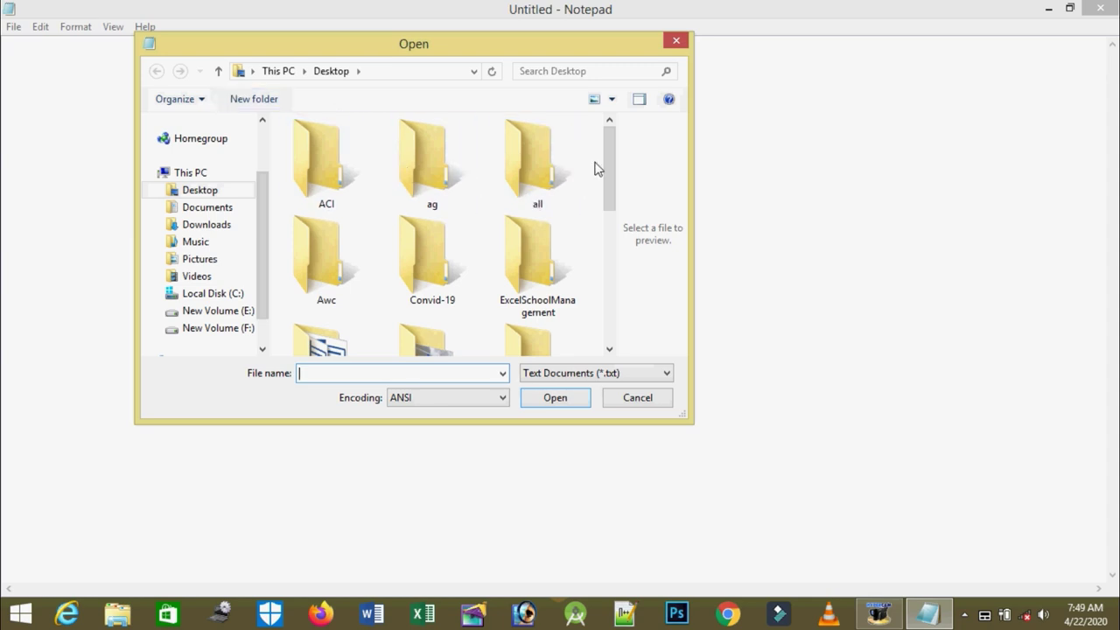
drag(610, 168, 602, 304)
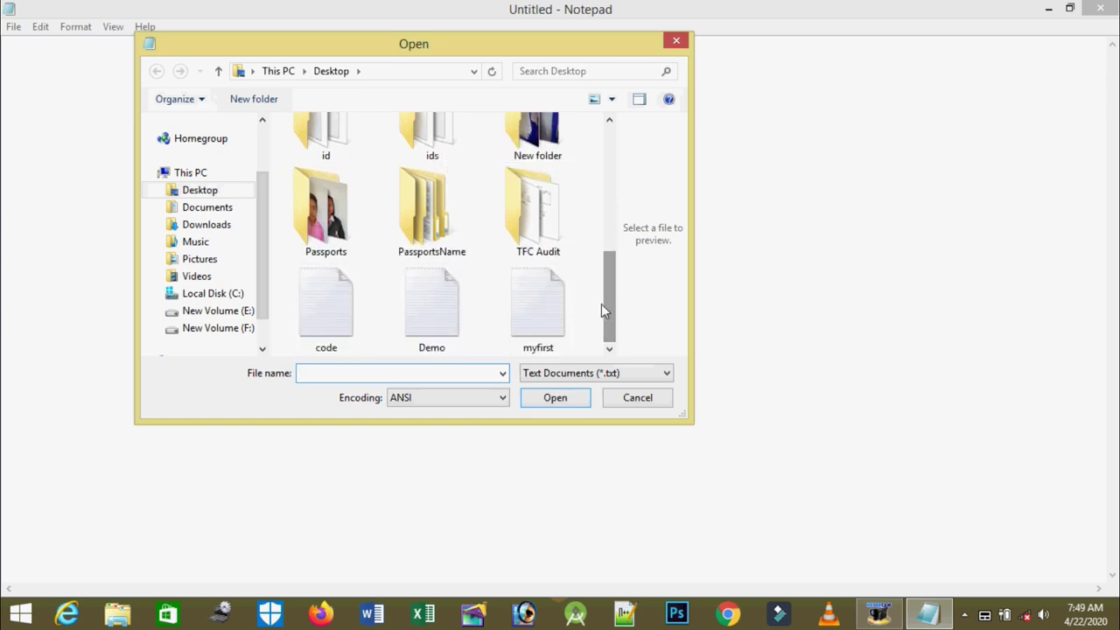
click(554, 315)
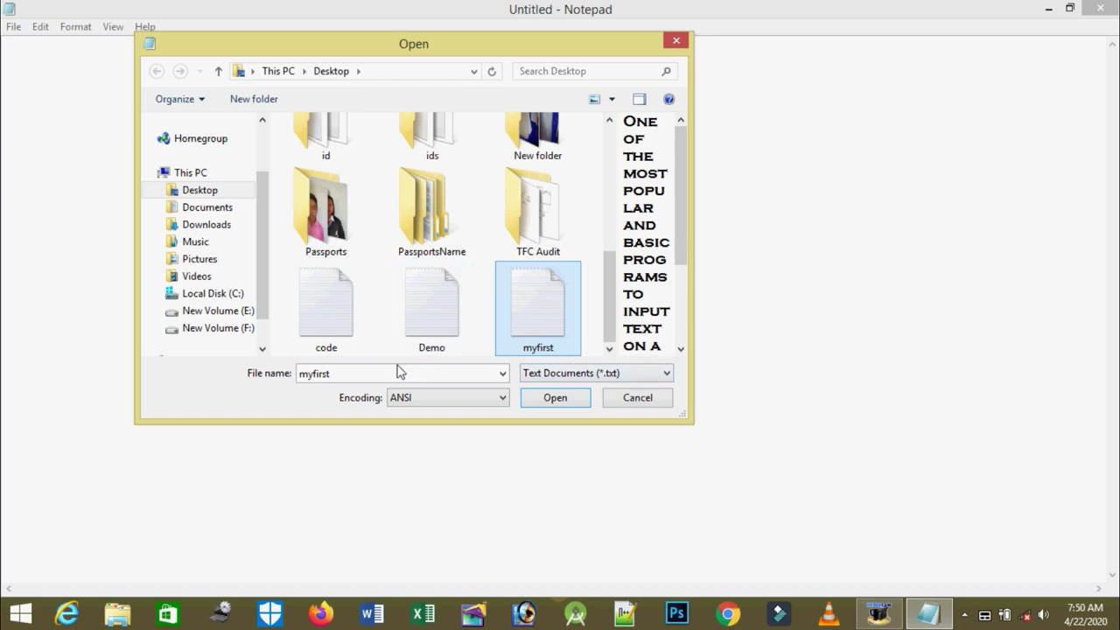
double_click(338, 377)
click(570, 396)
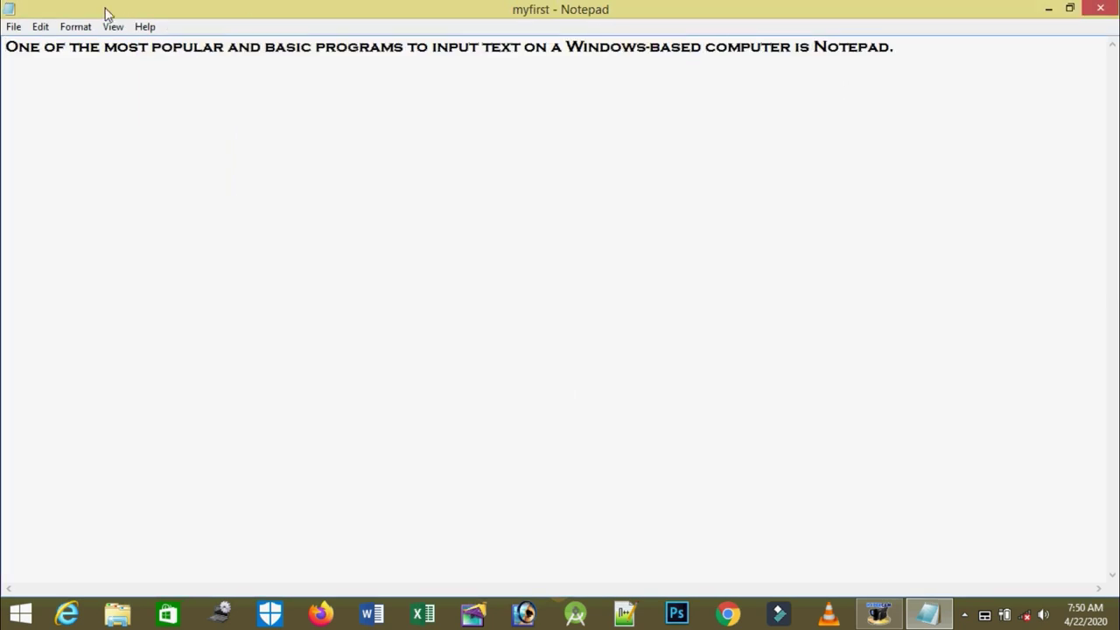
click(14, 27)
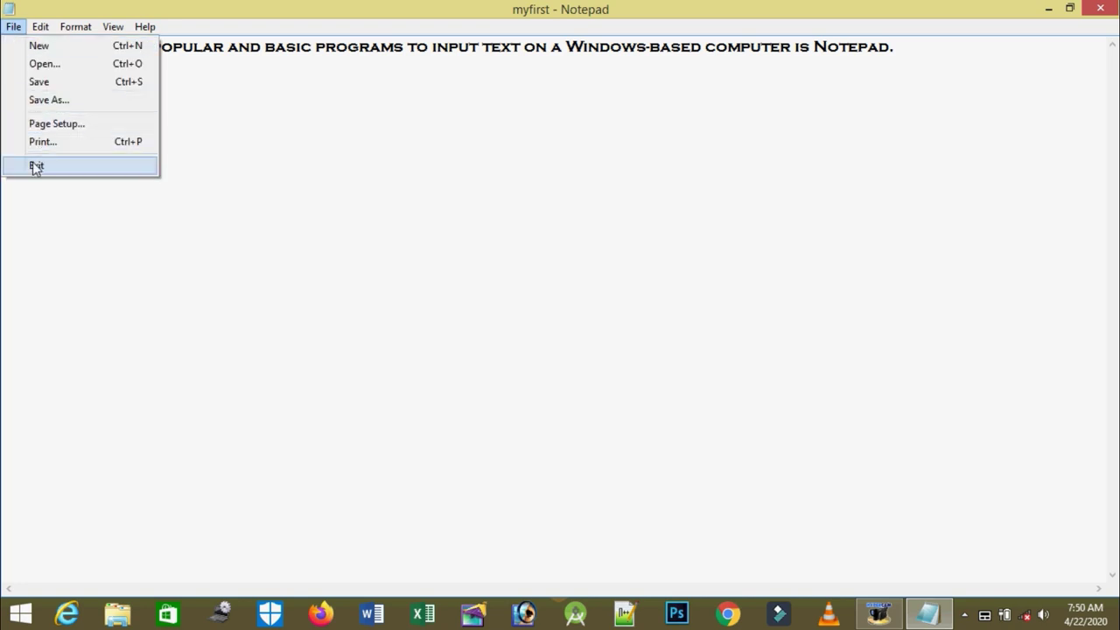